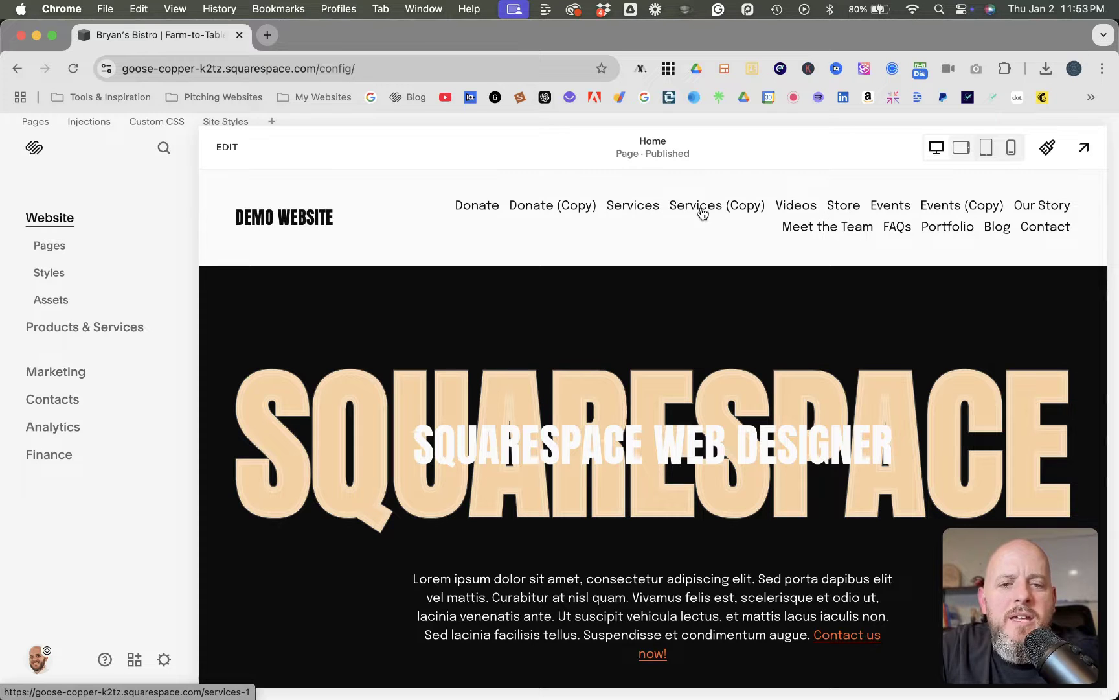
Show the Pages panel, preview the site full screen, then scroll down to Utilities.
{"action": "left_click", "coordinate": [65, 251]}
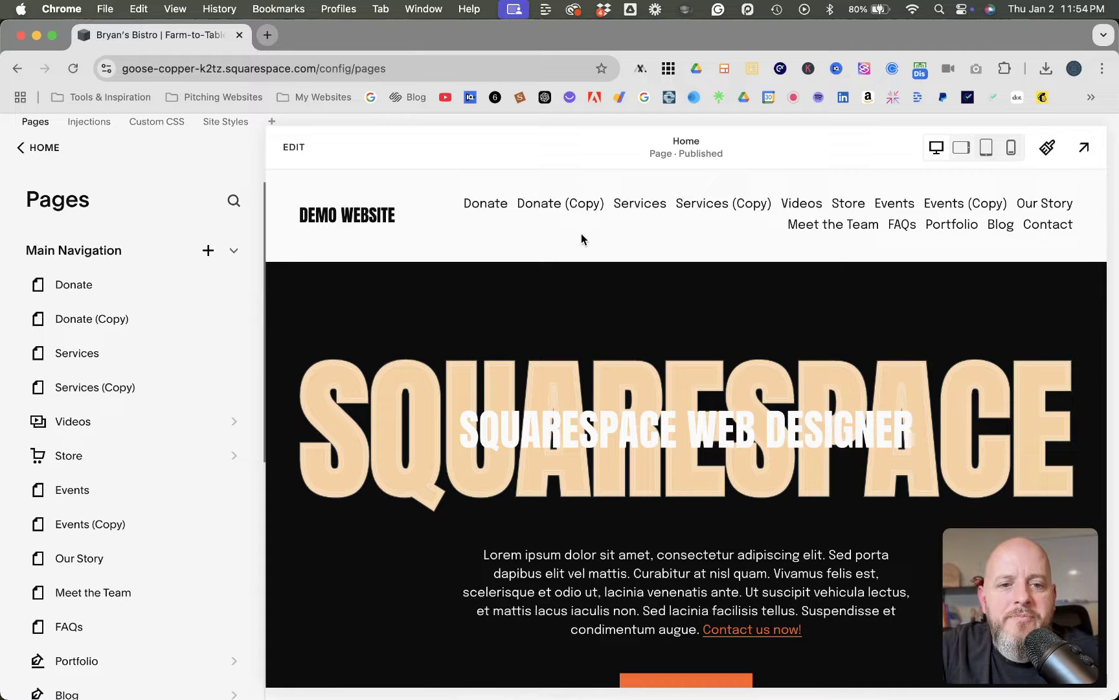
{"action": "left_click", "coordinate": [1084, 148]}
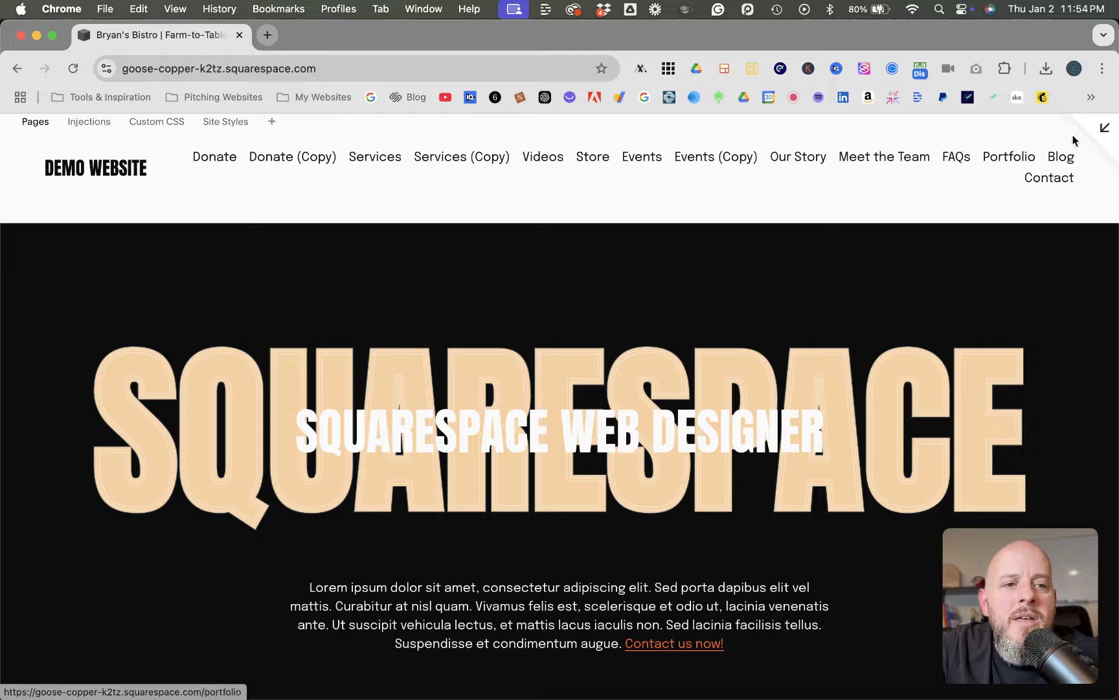
{"action": "left_click", "coordinate": [1103, 129]}
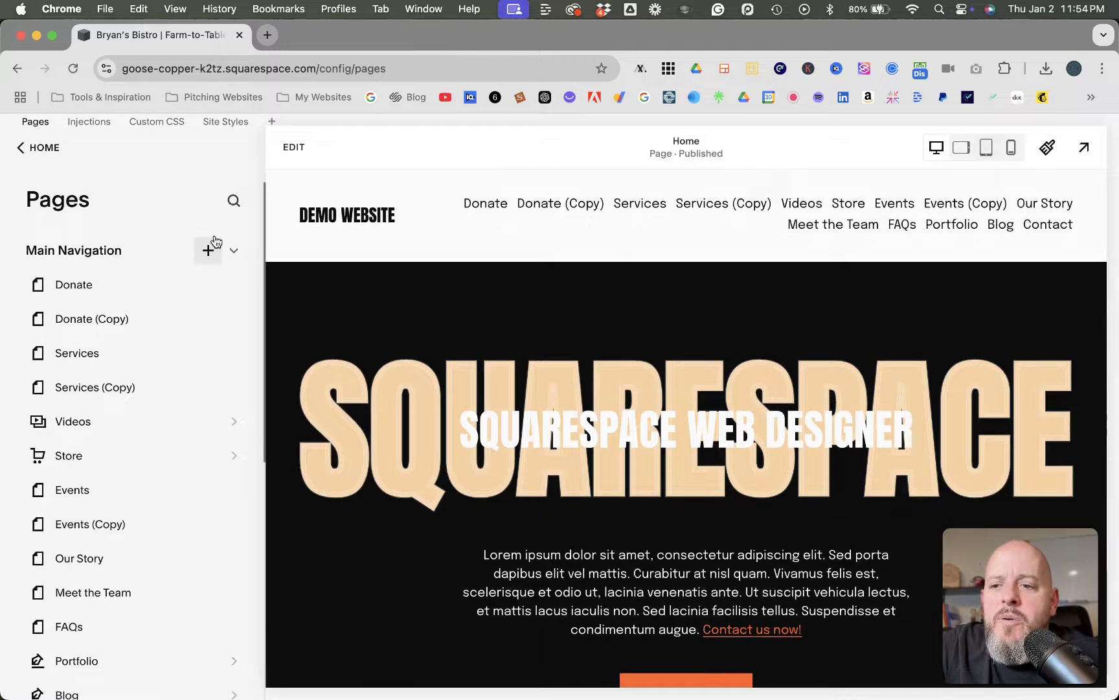
{"action": "scroll", "coordinate": [119, 362], "scroll_direction": "down", "scroll_amount": 10}
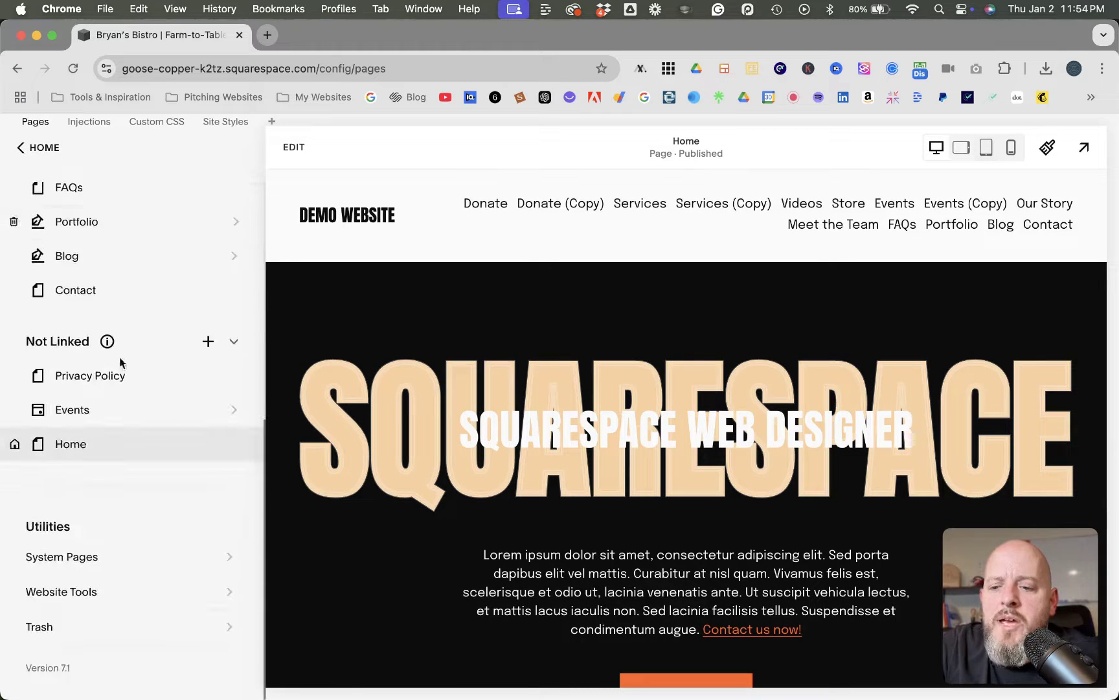
Open Website Tools > Custom CSS and add blank lines above the existing code.
{"action": "left_click", "coordinate": [227, 595]}
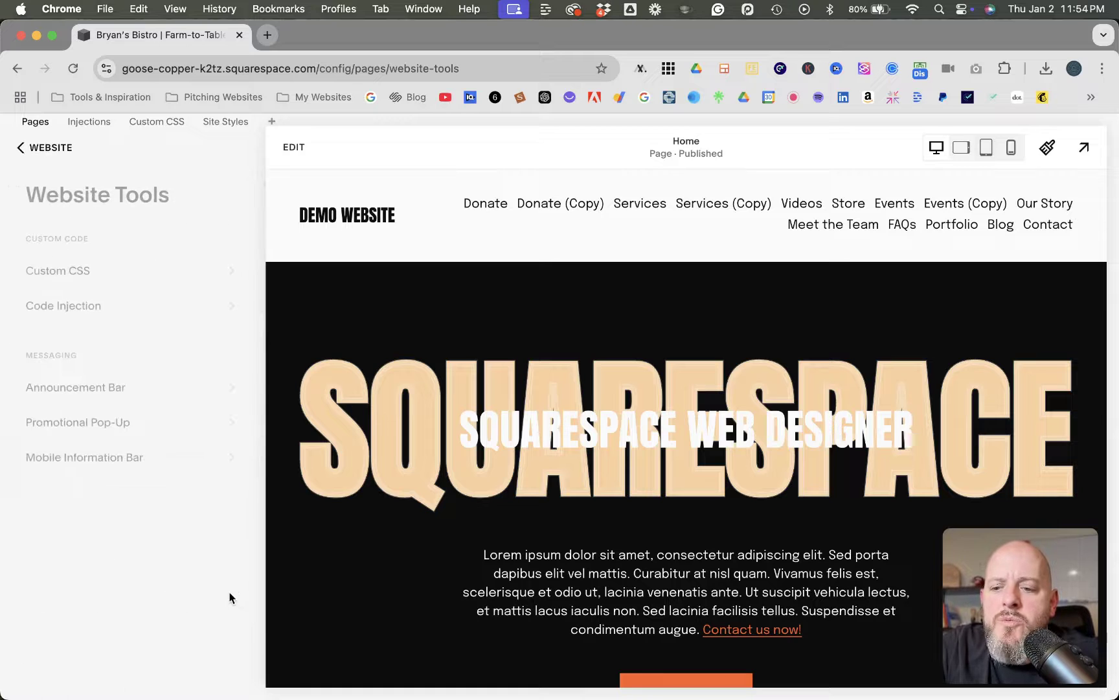
{"action": "left_click", "coordinate": [229, 272]}
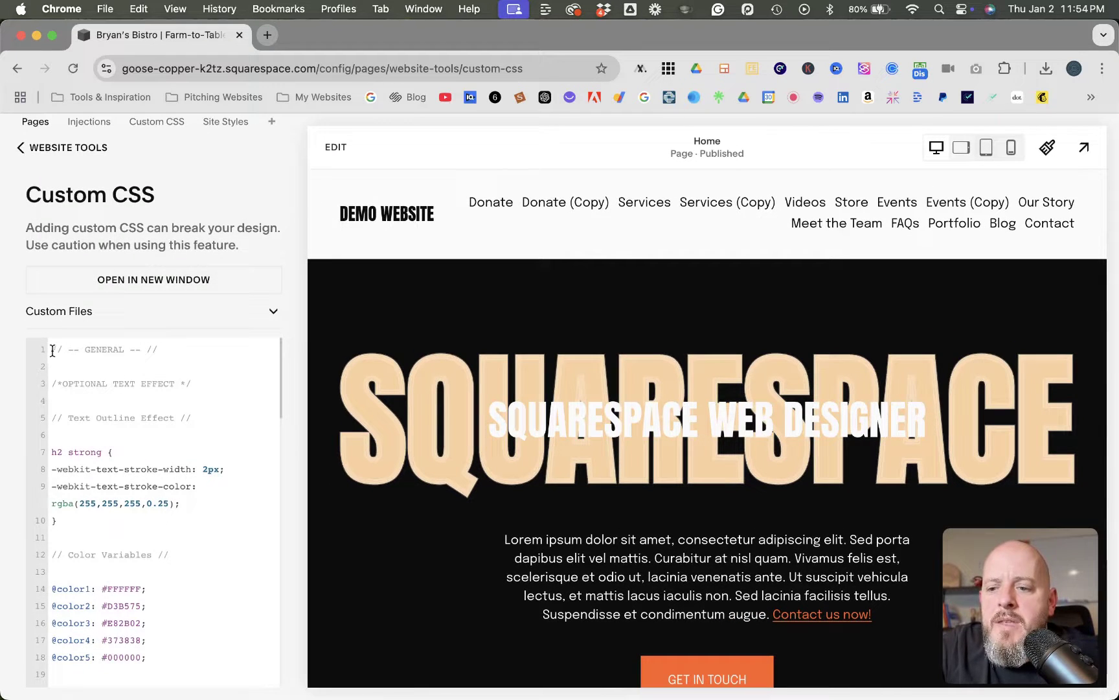
{"action": "key", "text": "Return"}
{"action": "key", "text": "Return"}
{"action": "key", "text": "Return"}
{"action": "key", "text": "Return"}
{"action": "key", "text": "Return"}
{"action": "key", "text": "Return"}
{"action": "key", "text": "Return"}
{"action": "key", "text": "Return"}
{"action": "key", "text": "Return"}
{"action": "key", "text": "Return"}
{"action": "key", "text": "Return"}
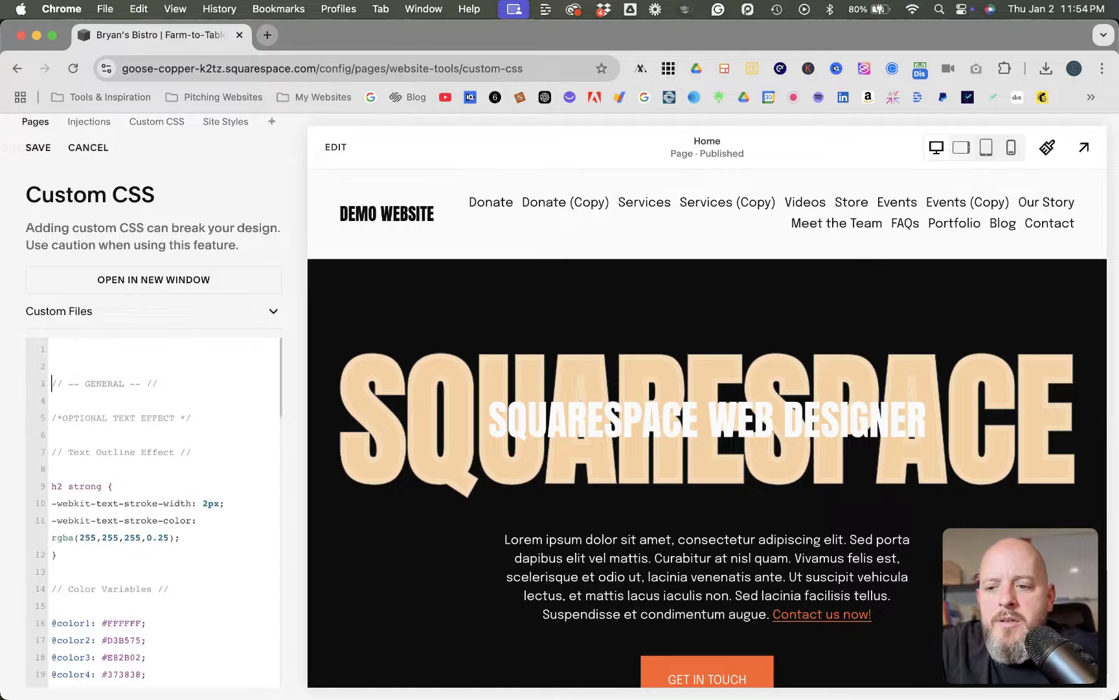
{"action": "key", "text": "Return"}
{"action": "key", "text": "Return"}
{"action": "key", "text": "Return"}
{"action": "key", "text": "Return"}
{"action": "key", "text": "Return"}
{"action": "key", "text": "Return"}
{"action": "key", "text": "Return"}
{"action": "key", "text": "Return"}
{"action": "key", "text": "Return"}
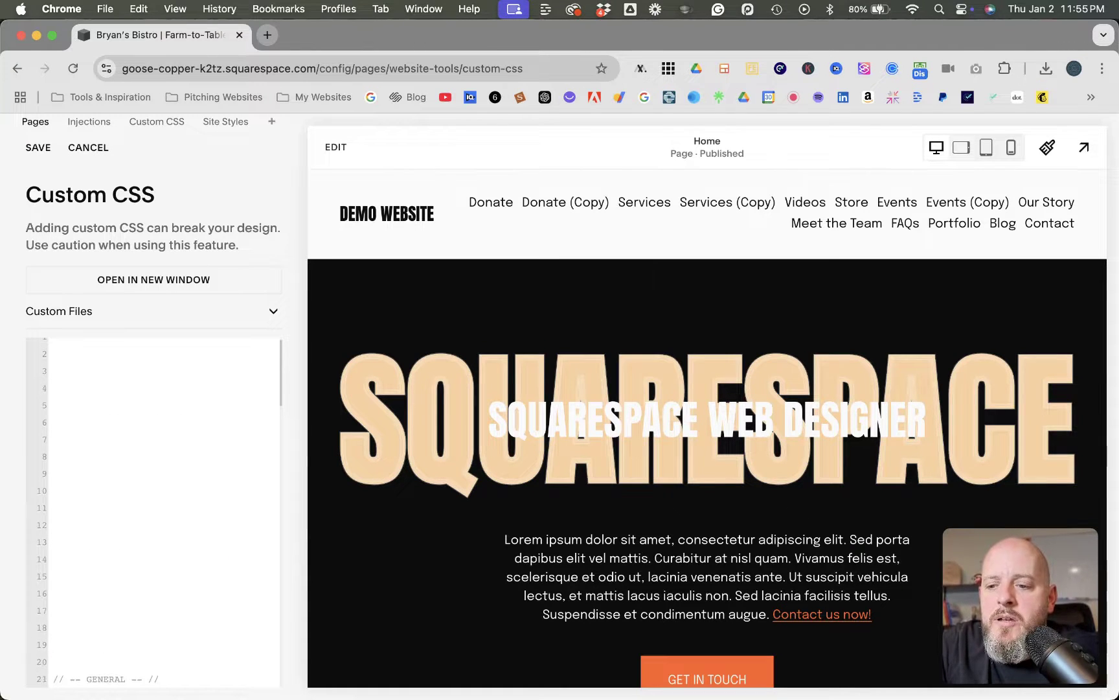
{"action": "scroll", "coordinate": [83, 431], "scroll_direction": "up", "scroll_amount": 1}
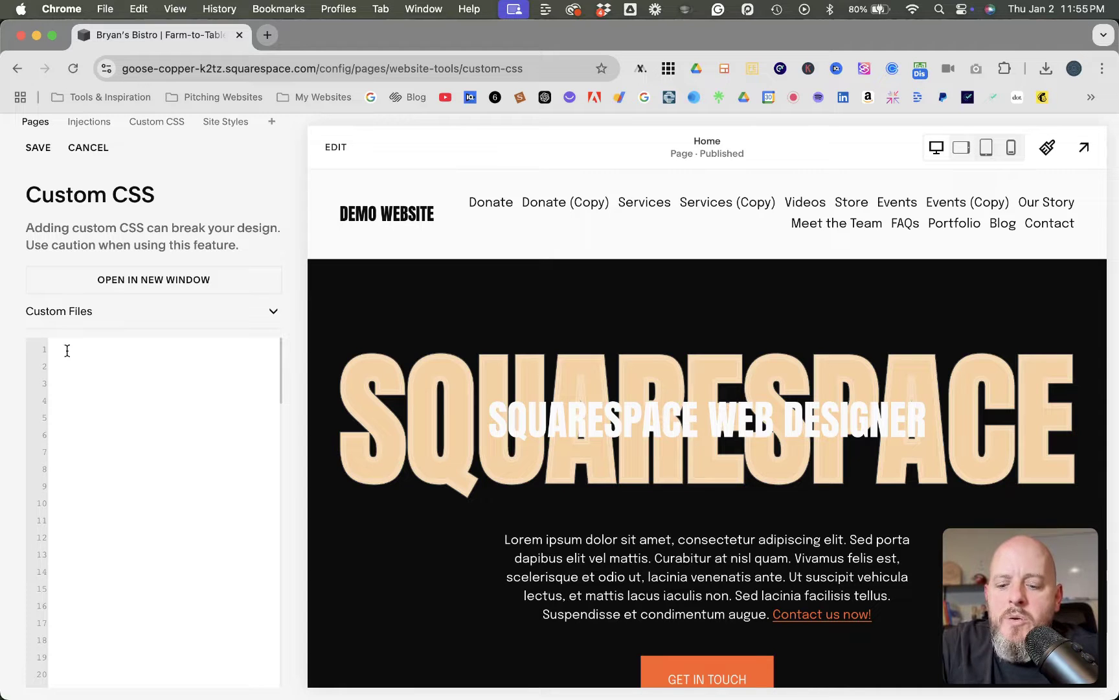
Paste the 'Hamburger Menu on Desktop' CSS snippet at the top of the Custom CSS editor.
{"action": "type", "text": "/* Hamburger Menu on Desktop */  .header-nav, .header-actions { display: none; } .header-burger {   display: flex; } .header--menu-open .header-menu { visibility: visible;   opacity: 1; }"}
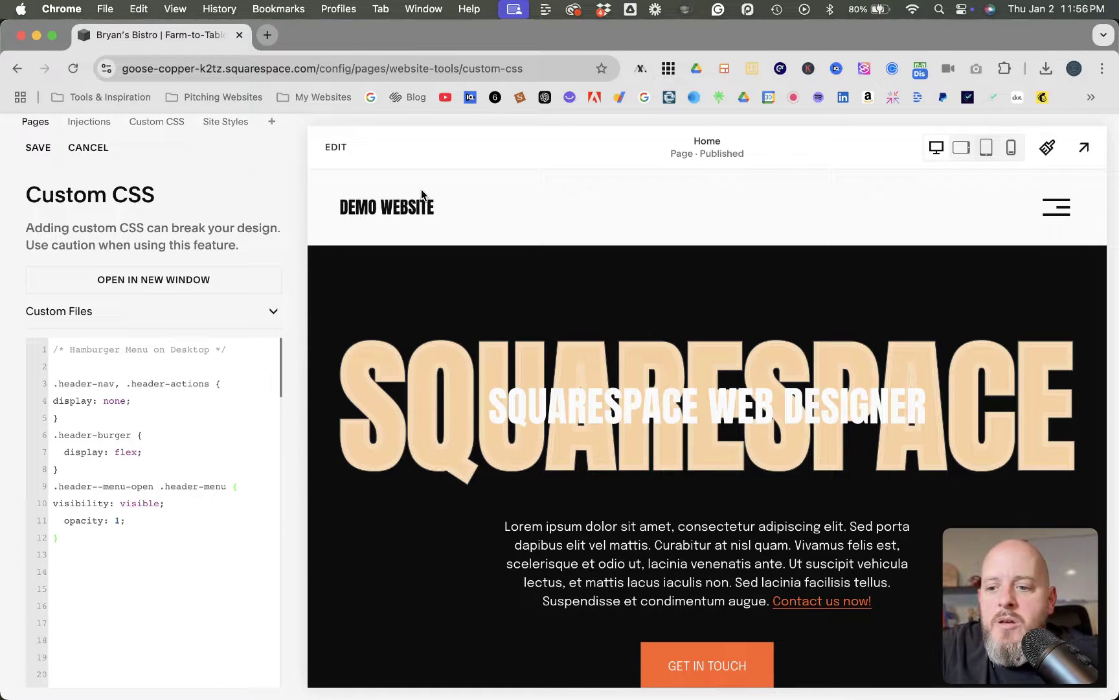
Save the CSS and test the desktop hamburger menu by opening, scrolling and closing it.
{"action": "left_click", "coordinate": [37, 147]}
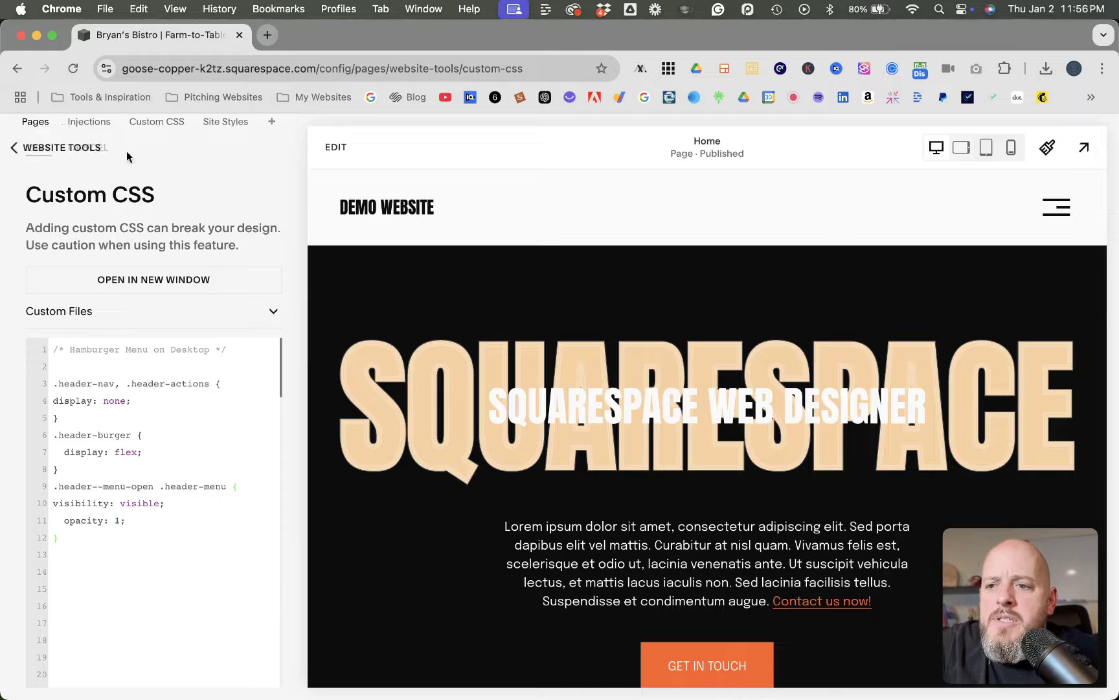
{"action": "left_click", "coordinate": [1062, 210]}
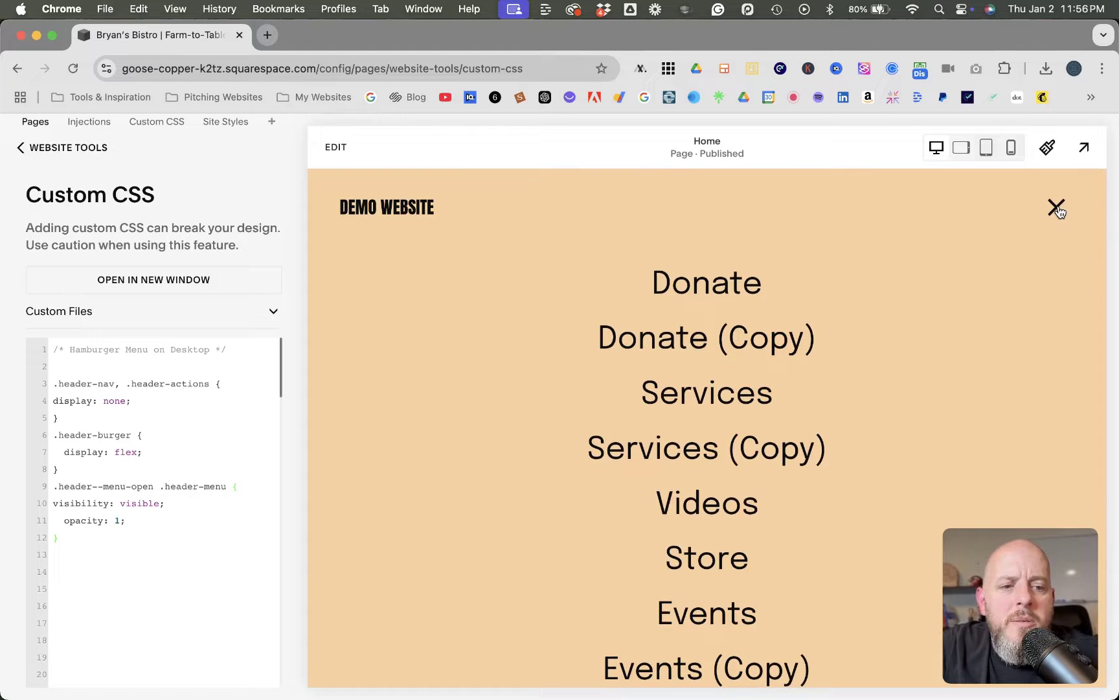
{"action": "left_click", "coordinate": [1057, 209]}
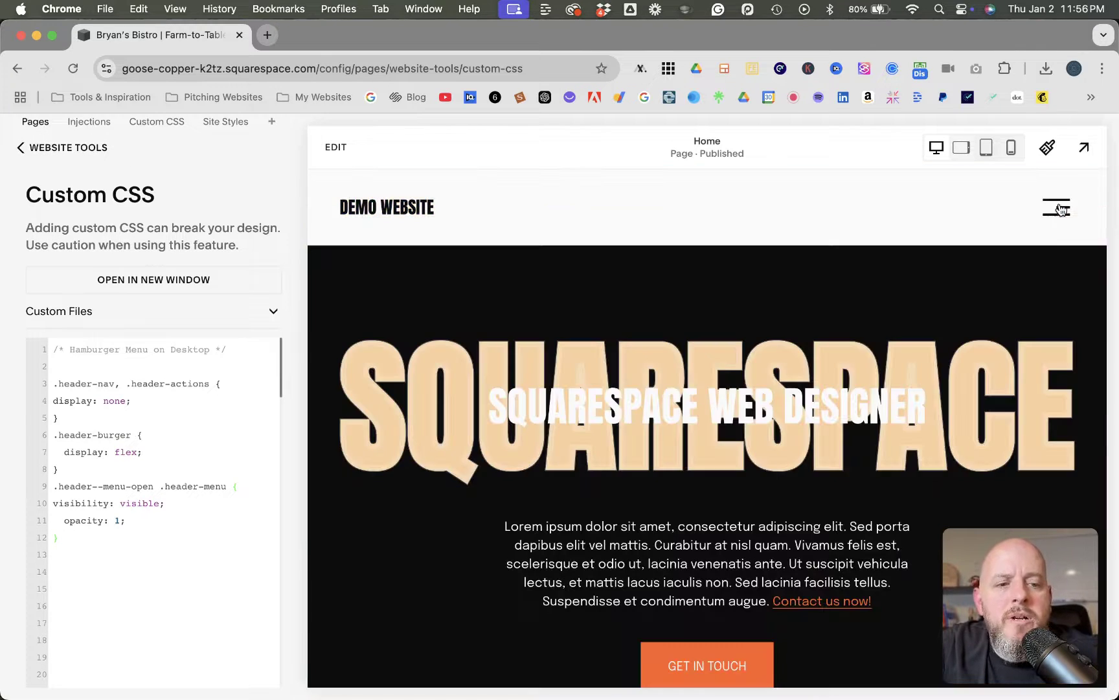
{"action": "left_click", "coordinate": [1058, 208]}
{"action": "scroll", "coordinate": [839, 390], "scroll_direction": "down", "scroll_amount": 2}
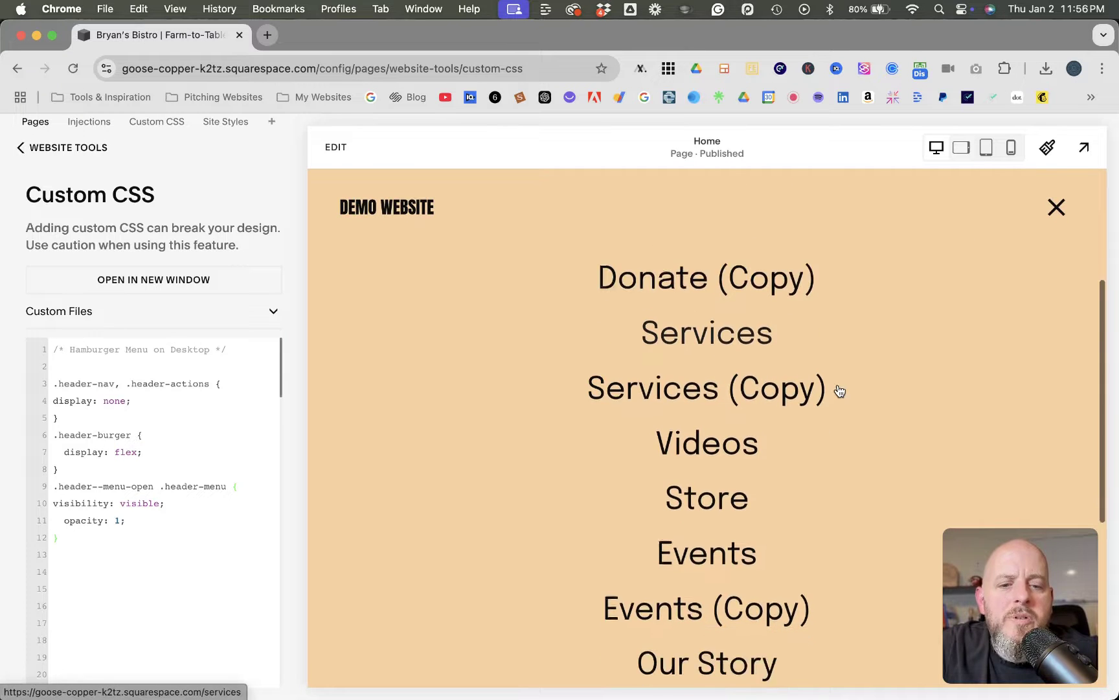
{"action": "scroll", "coordinate": [837, 392], "scroll_direction": "up", "scroll_amount": 2}
{"action": "left_click", "coordinate": [1056, 208]}
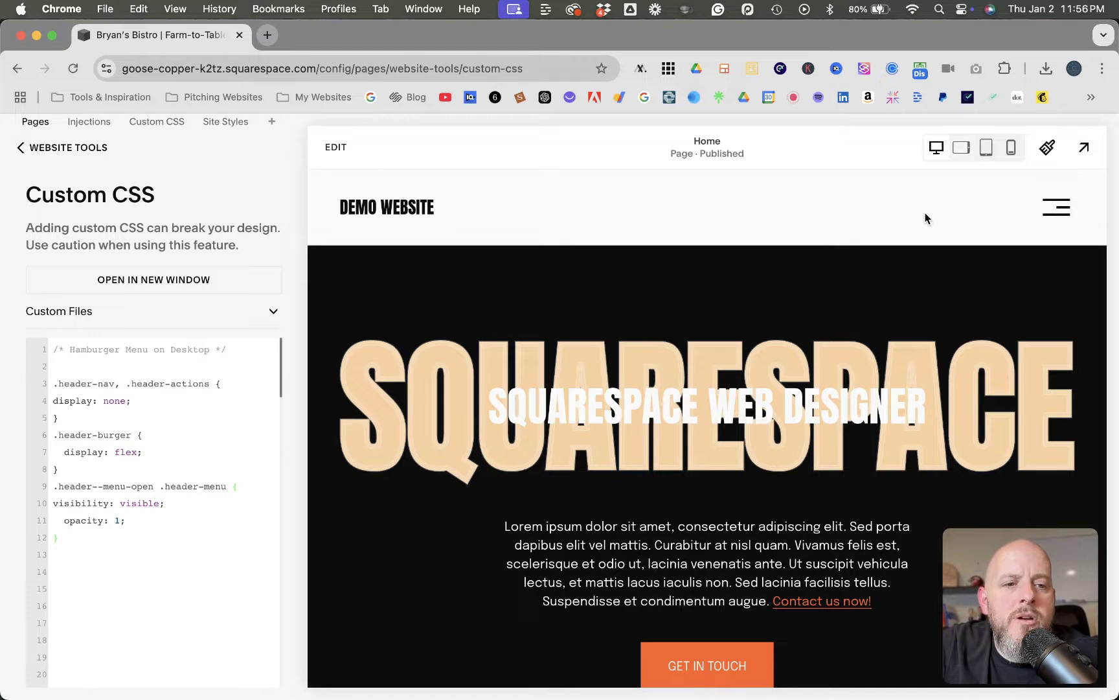
Enter edit mode, switch to Mobile View and start editing the site header.
{"action": "left_click", "coordinate": [335, 149]}
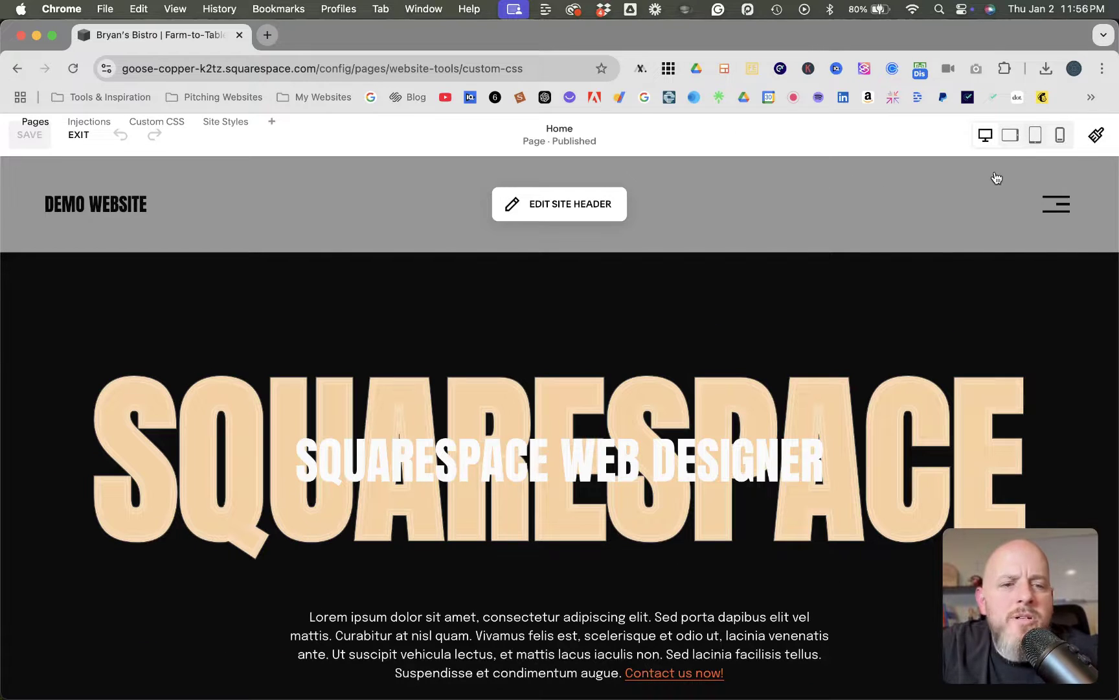
{"action": "left_click", "coordinate": [1061, 136]}
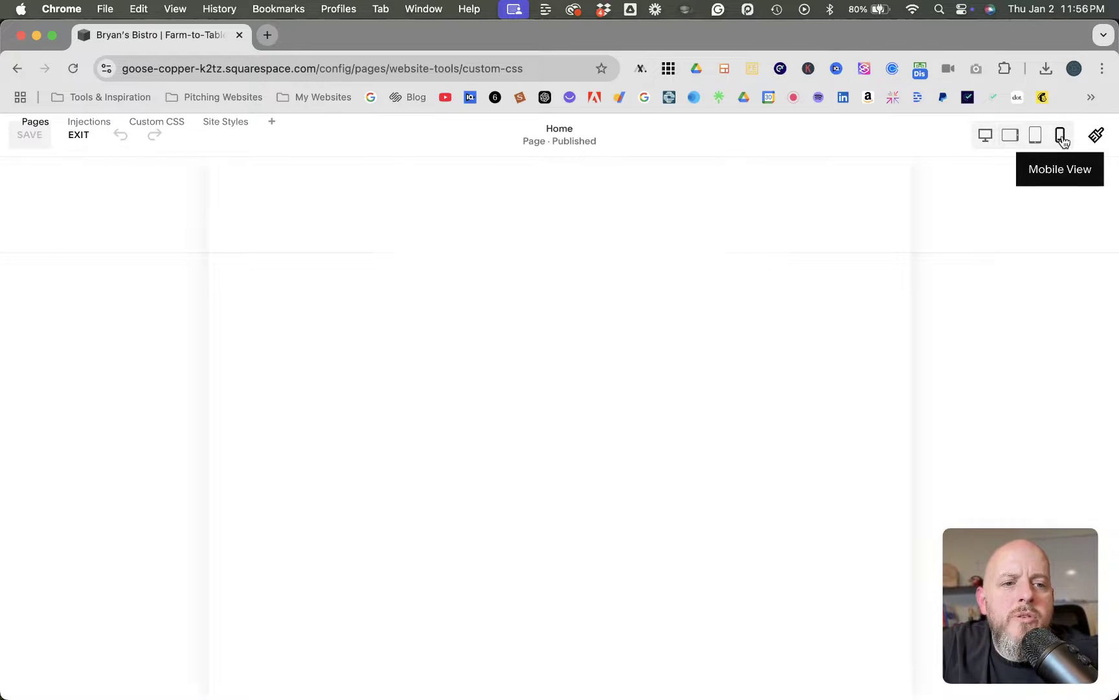
{"action": "mouse_move", "coordinate": [507, 210]}
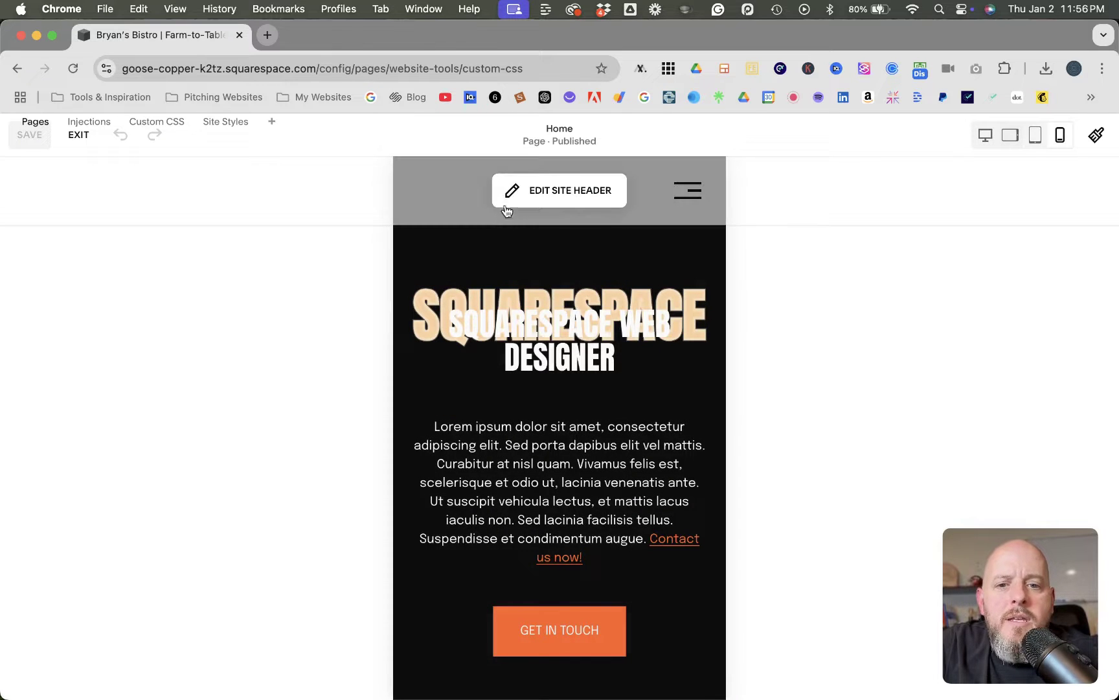
{"action": "left_click", "coordinate": [572, 191]}
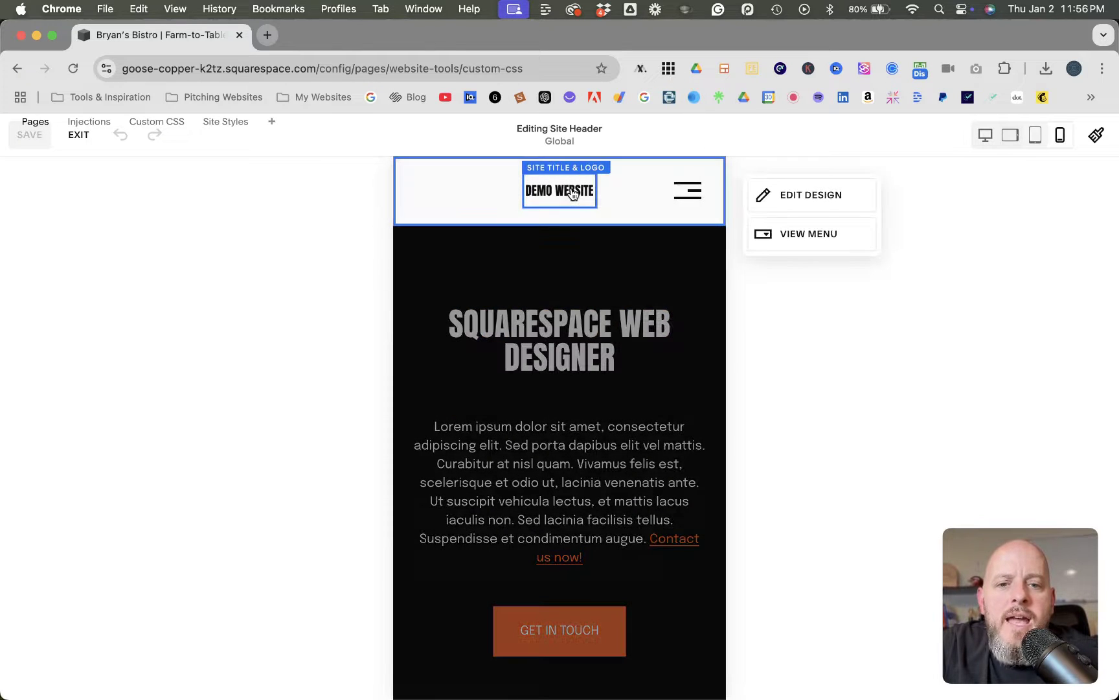
Set the header's menu icon design to the three-line style.
{"action": "left_click", "coordinate": [693, 192]}
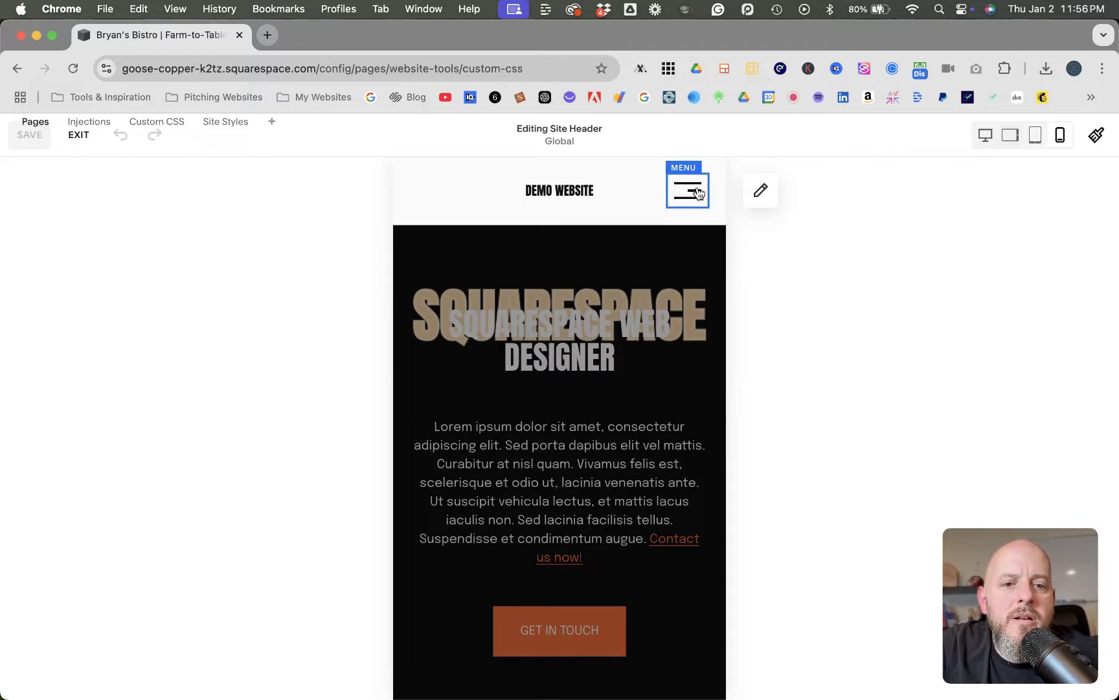
{"action": "left_click", "coordinate": [761, 190]}
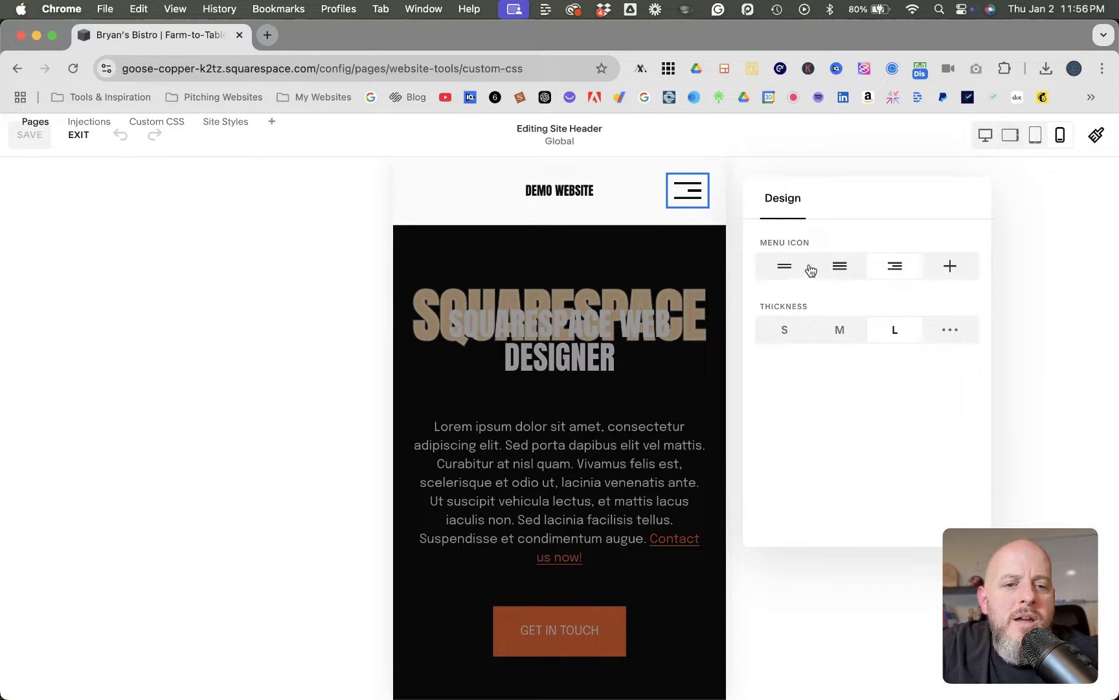
{"action": "left_click", "coordinate": [950, 267]}
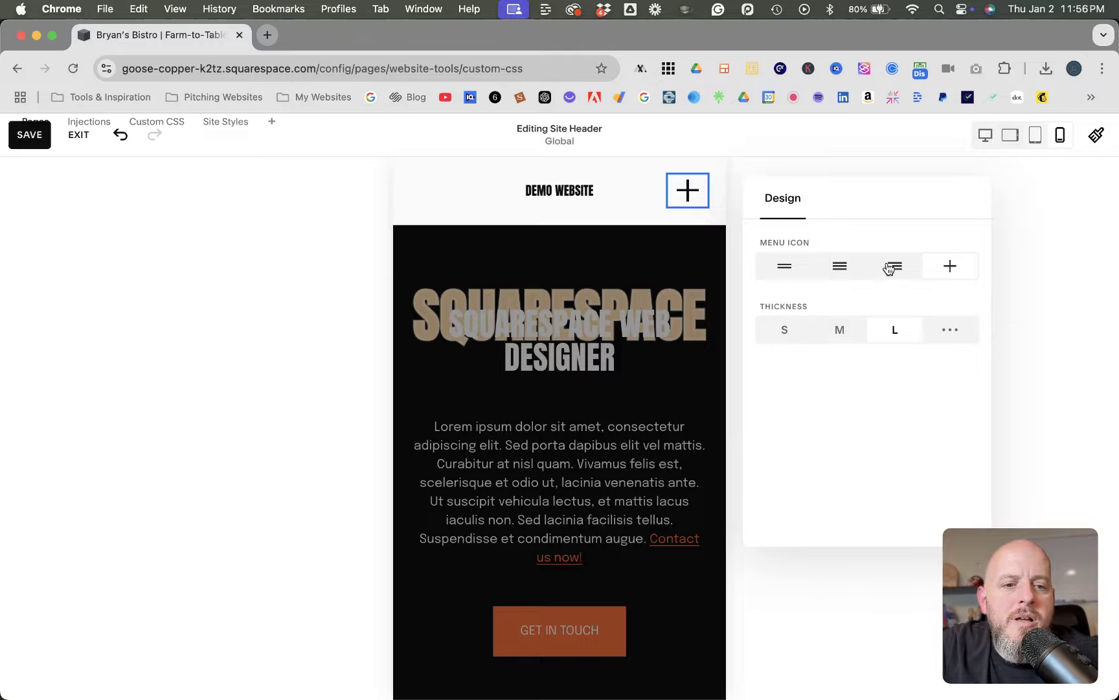
{"action": "left_click", "coordinate": [784, 265]}
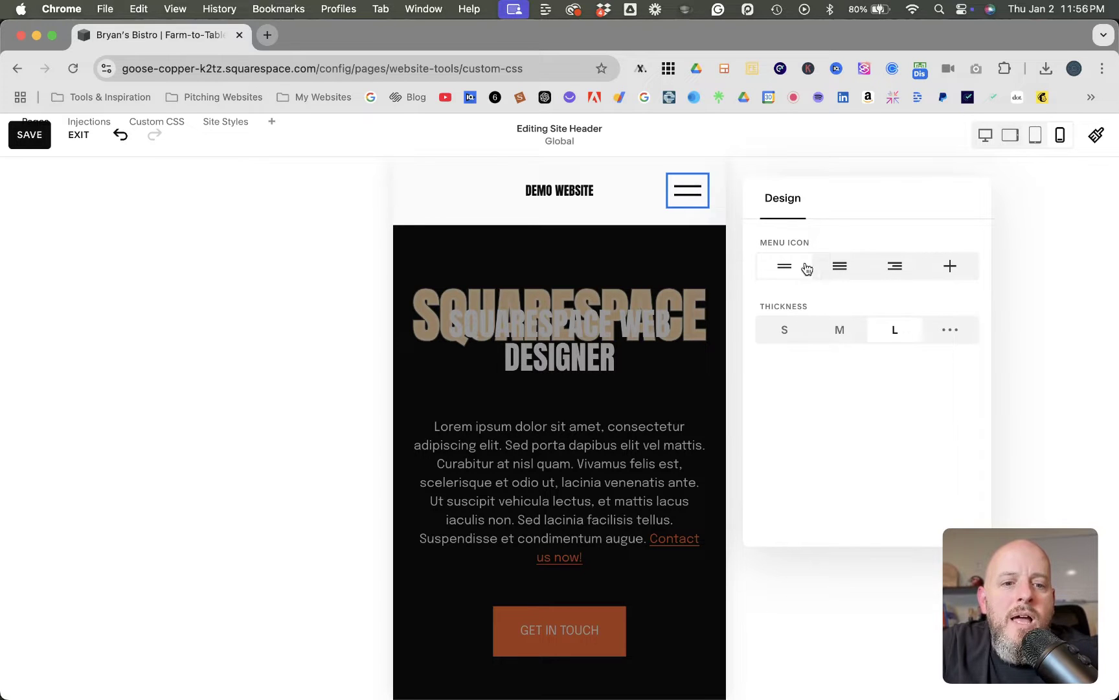
{"action": "left_click", "coordinate": [840, 273]}
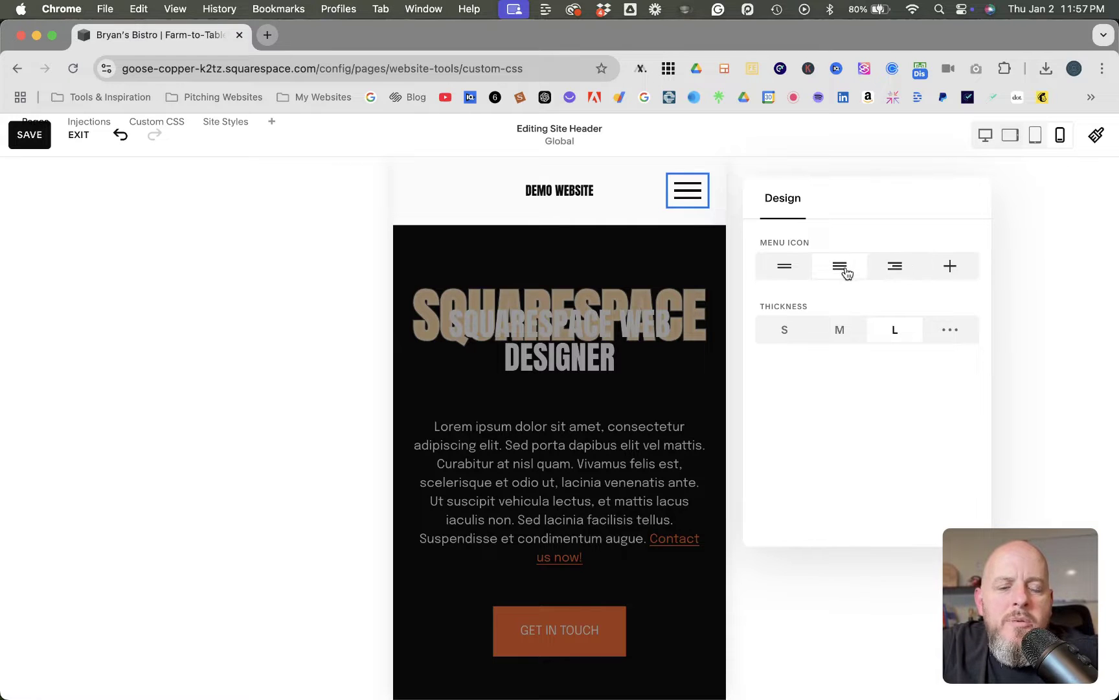
Try thicknesses S, M and L, then set a custom icon line thickness of 3px.
{"action": "left_click", "coordinate": [785, 333]}
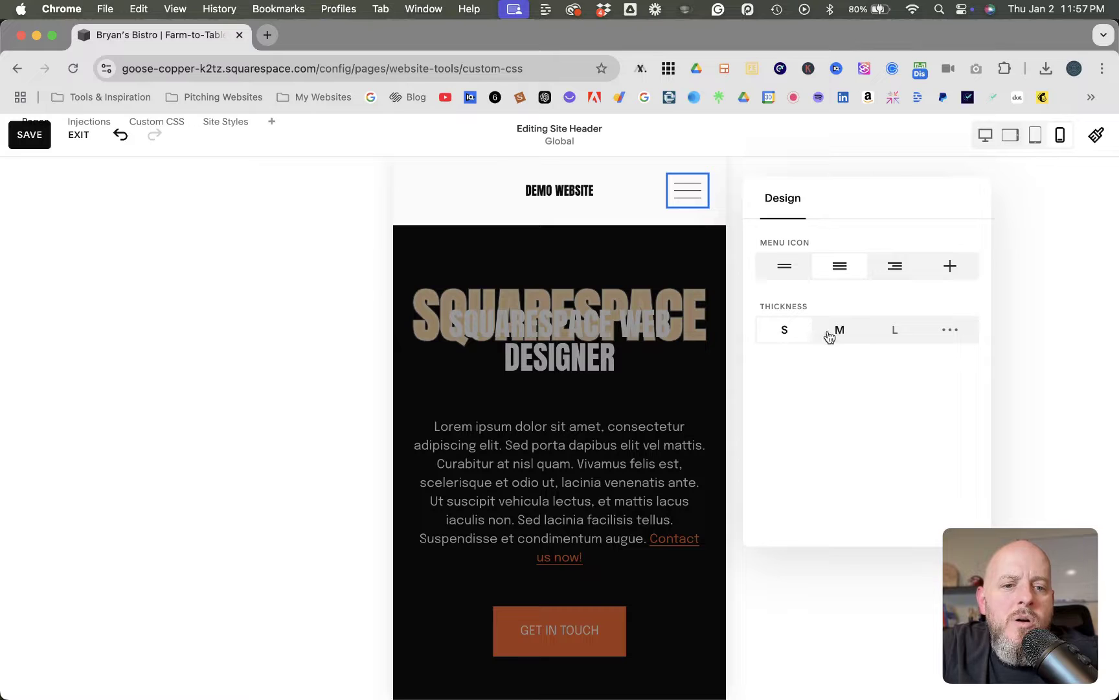
{"action": "left_click", "coordinate": [840, 333]}
{"action": "left_click", "coordinate": [891, 335]}
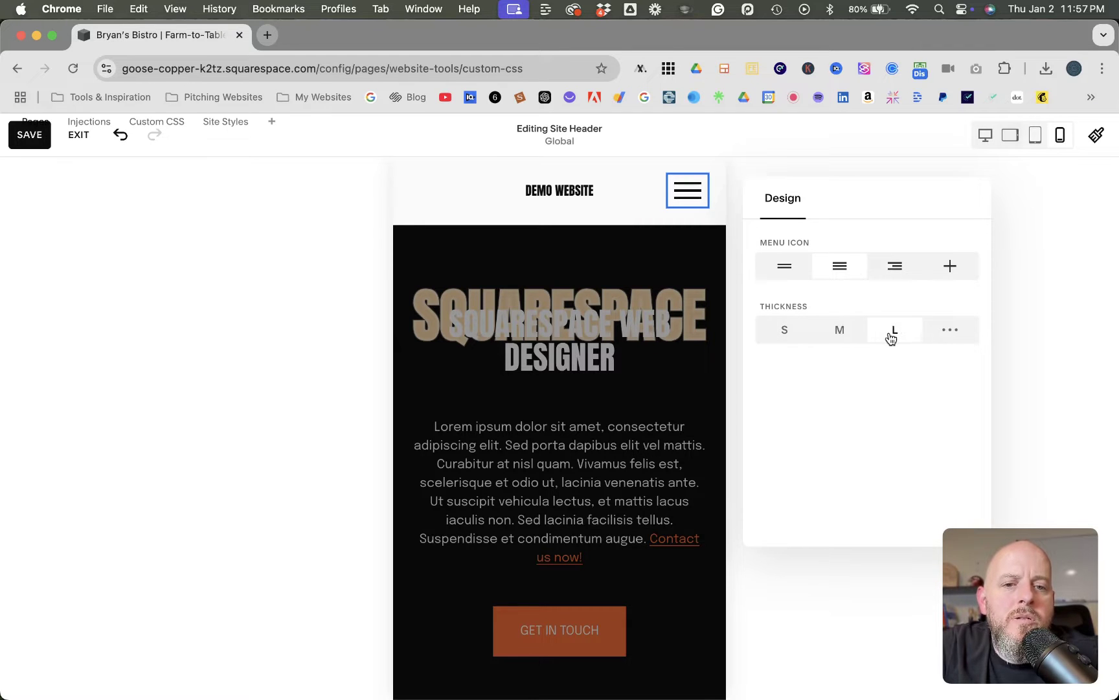
{"action": "left_click", "coordinate": [950, 330]}
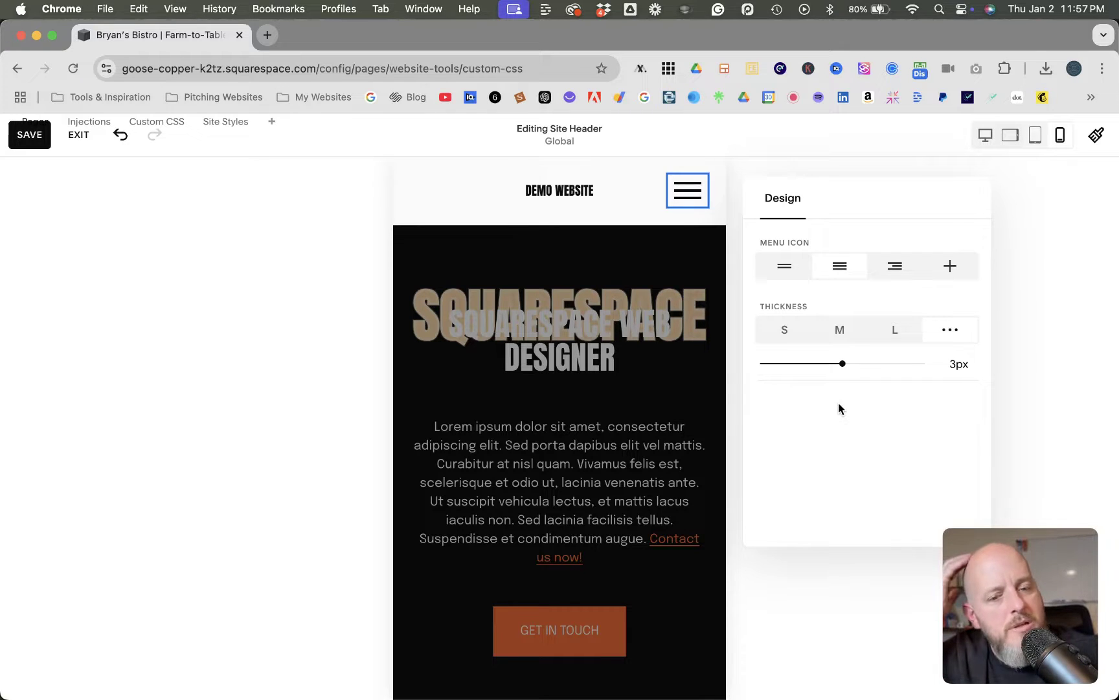
{"action": "left_click_drag", "start_coordinate": [842, 364], "coordinate": [745, 370]}
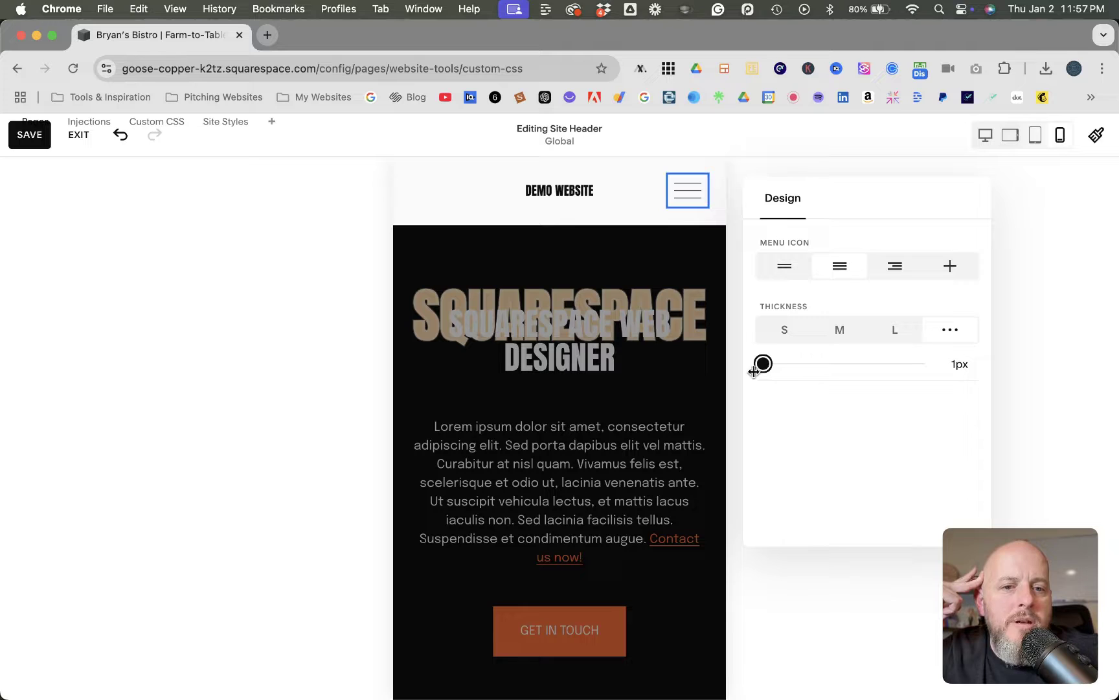
{"action": "left_click_drag", "start_coordinate": [753, 370], "coordinate": [862, 380]}
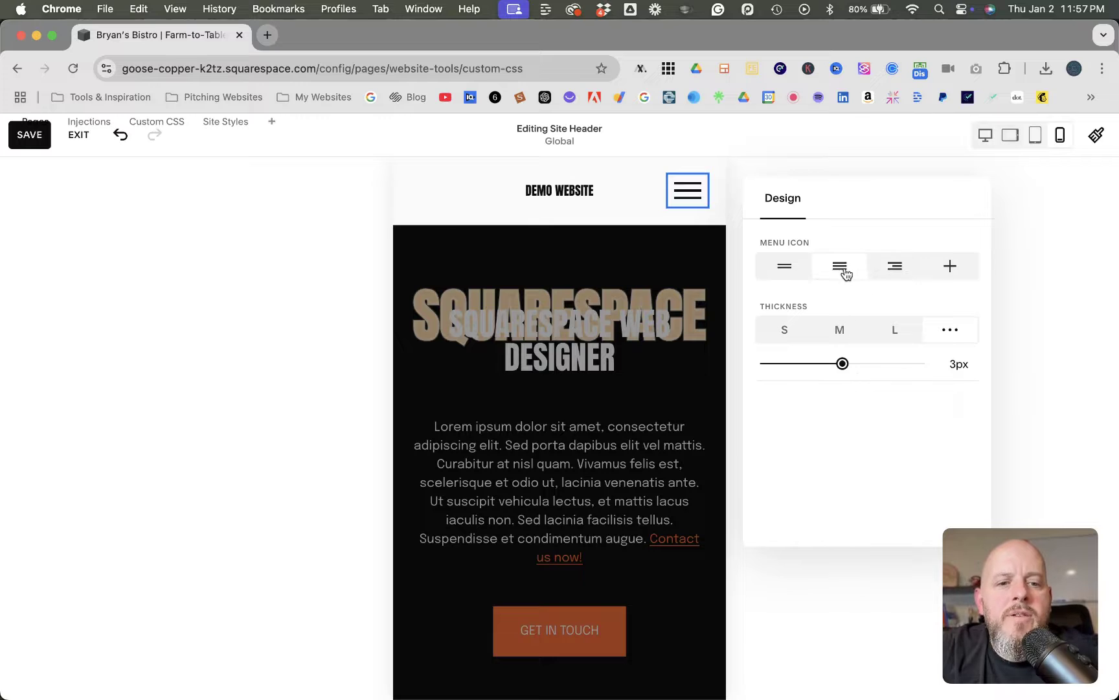
Save the header design changes and switch the preview to Desktop View.
{"action": "left_click", "coordinate": [27, 138]}
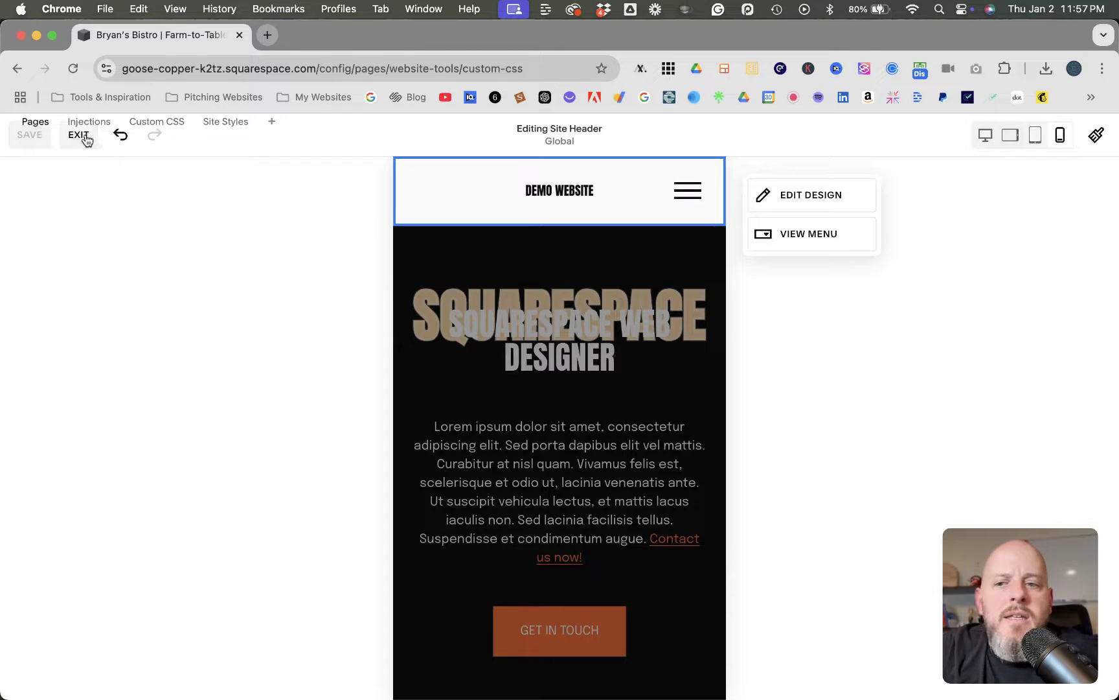
{"action": "left_click", "coordinate": [984, 136]}
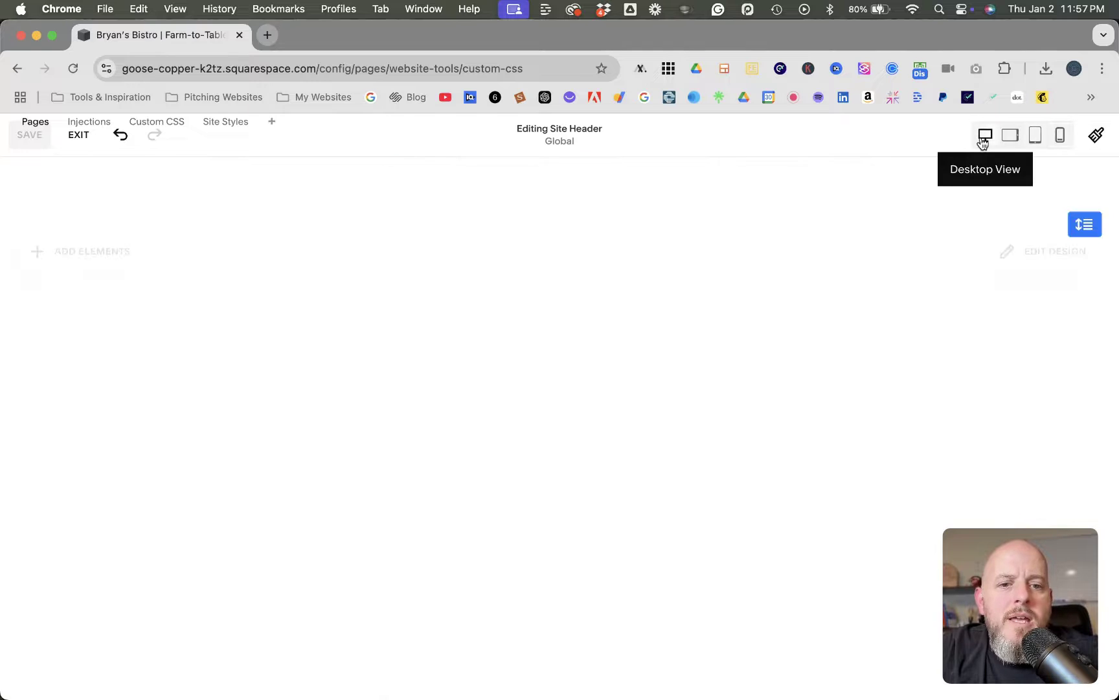